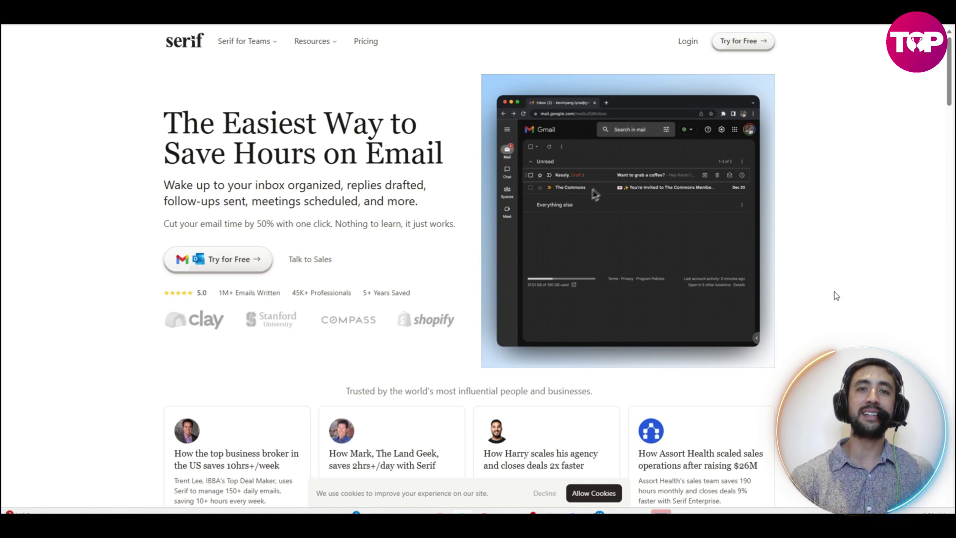
pyautogui.scroll(-1, 835, 295)
pyautogui.scroll(-1, 835, 295)
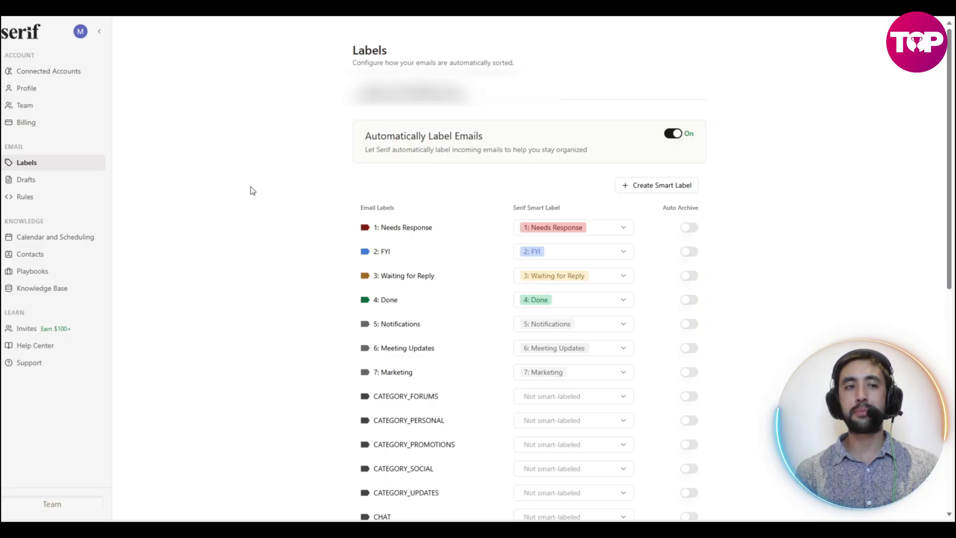
pyautogui.scroll(-1, 250, 190)
pyautogui.scroll(1, 252, 191)
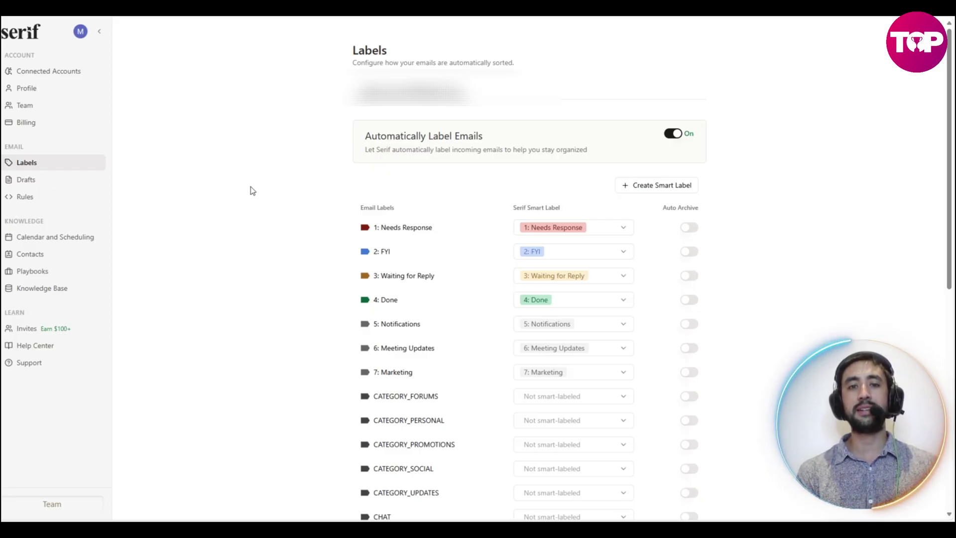
pyautogui.scroll(-1, 250, 190)
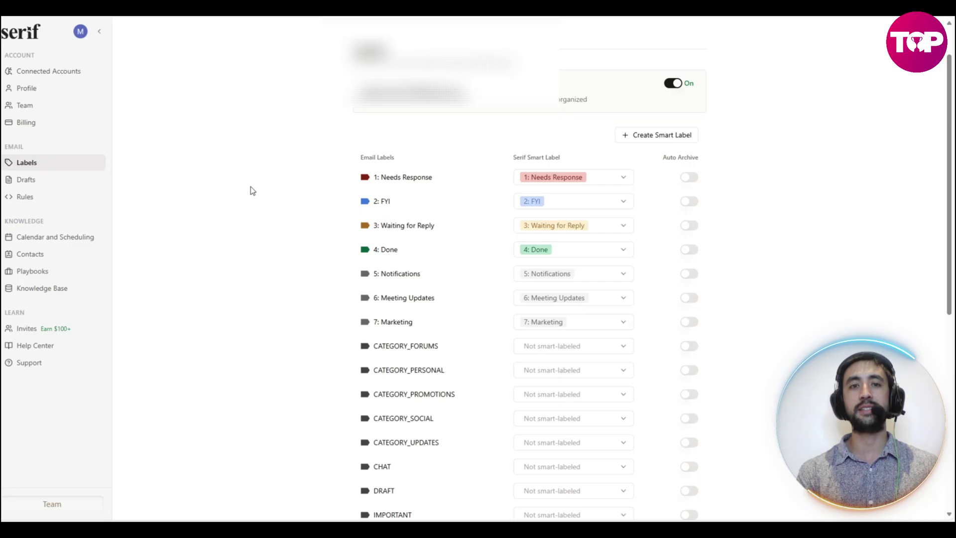
pyautogui.scroll(1, 251, 191)
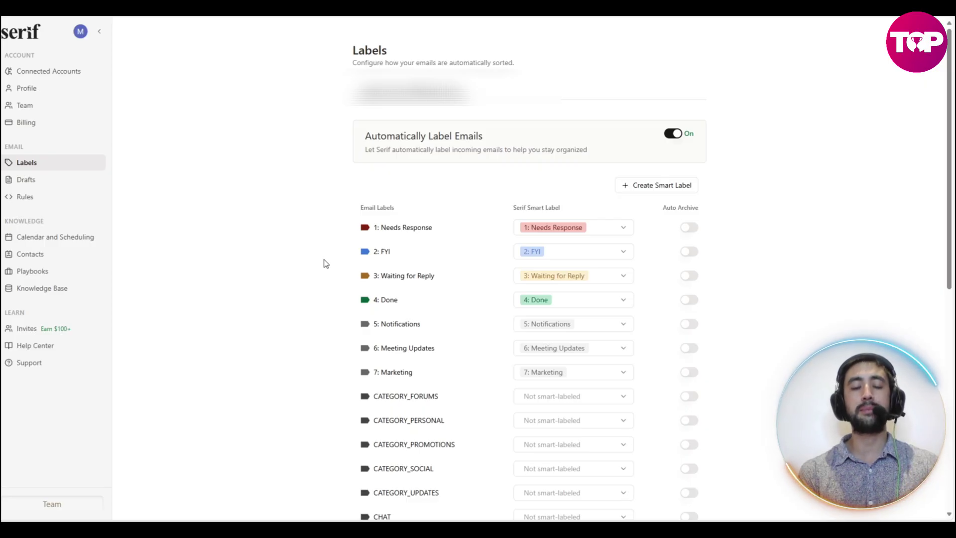
pyautogui.scroll(-1, 324, 263)
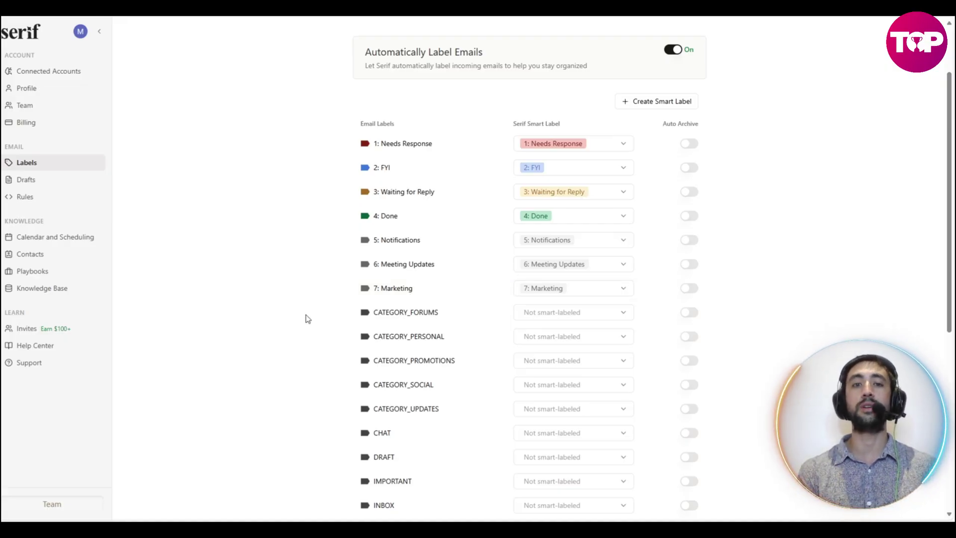
pyautogui.scroll(1, 284, 299)
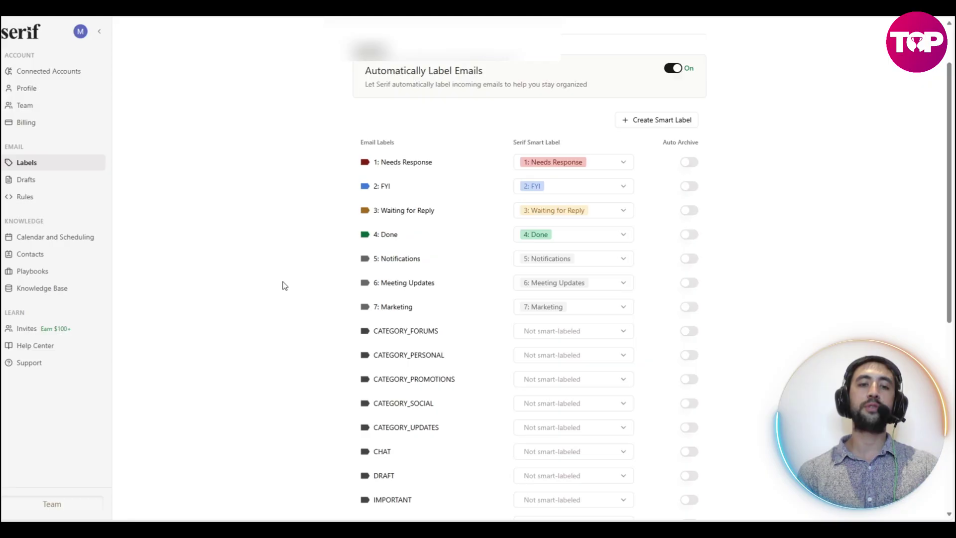
pyautogui.scroll(-2, 283, 286)
pyautogui.scroll(-2, 284, 285)
pyautogui.scroll(-2, 282, 286)
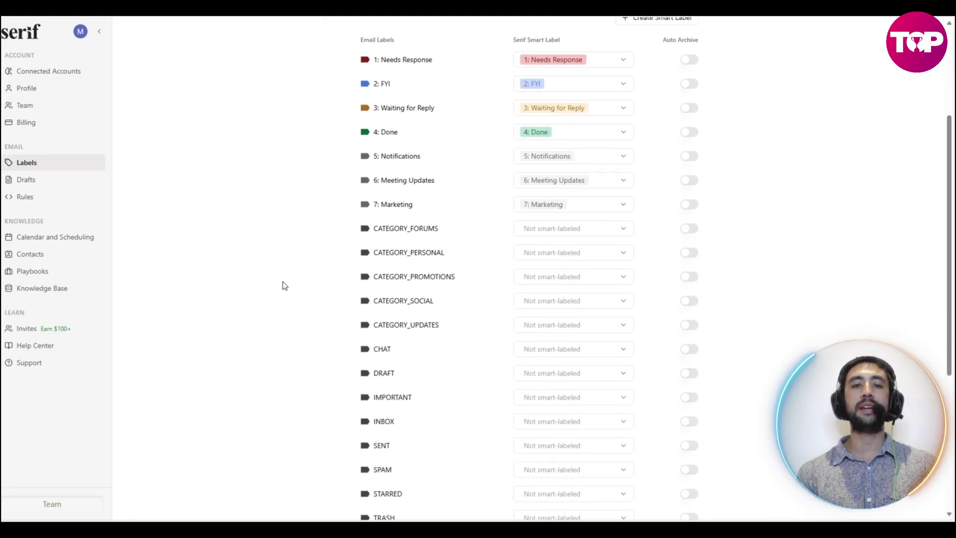
pyautogui.scroll(-1, 283, 285)
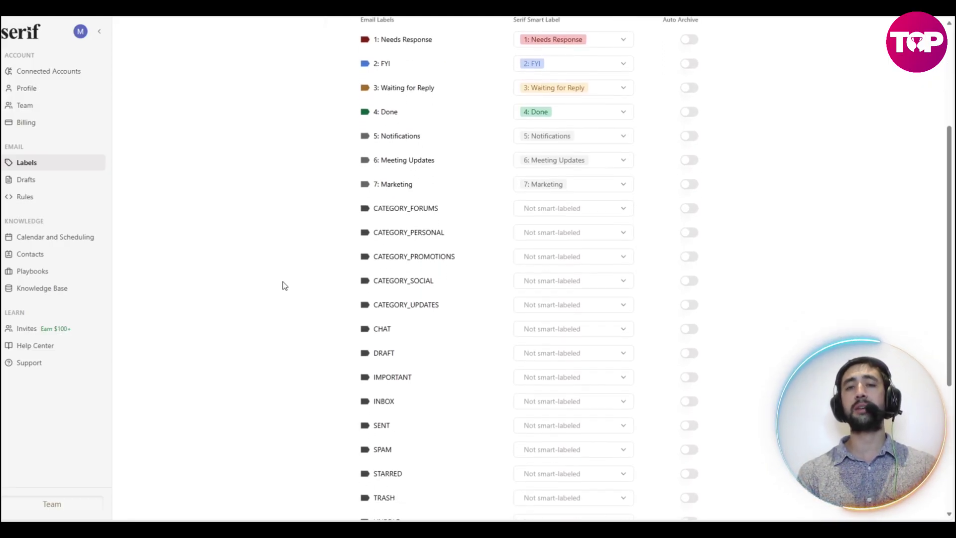
pyautogui.scroll(-2, 284, 285)
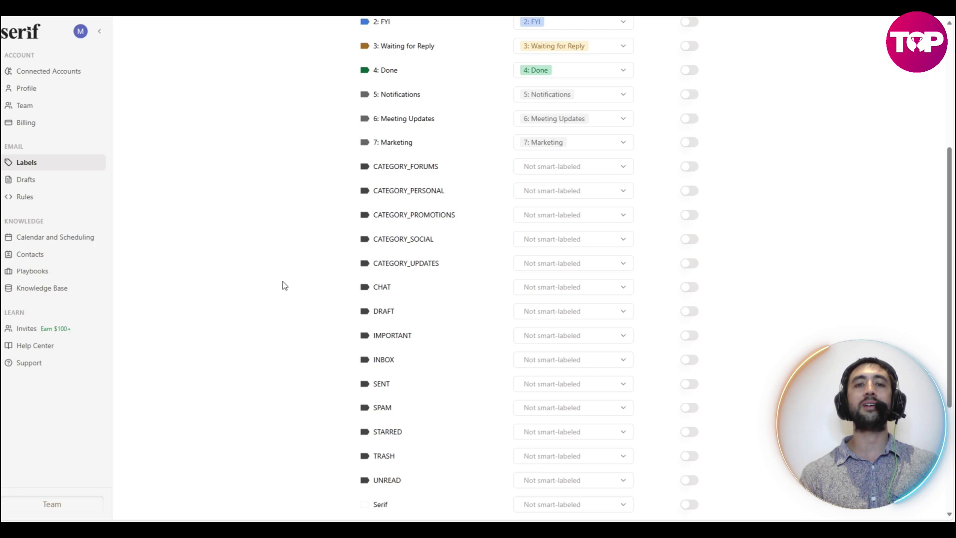
pyautogui.scroll(-1, 283, 285)
pyautogui.scroll(-1, 284, 286)
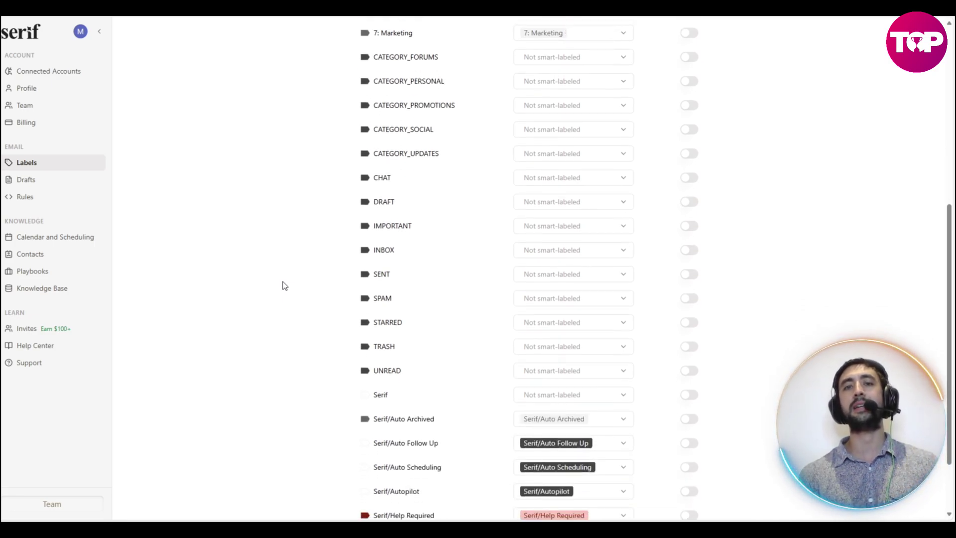
pyautogui.scroll(-1, 283, 286)
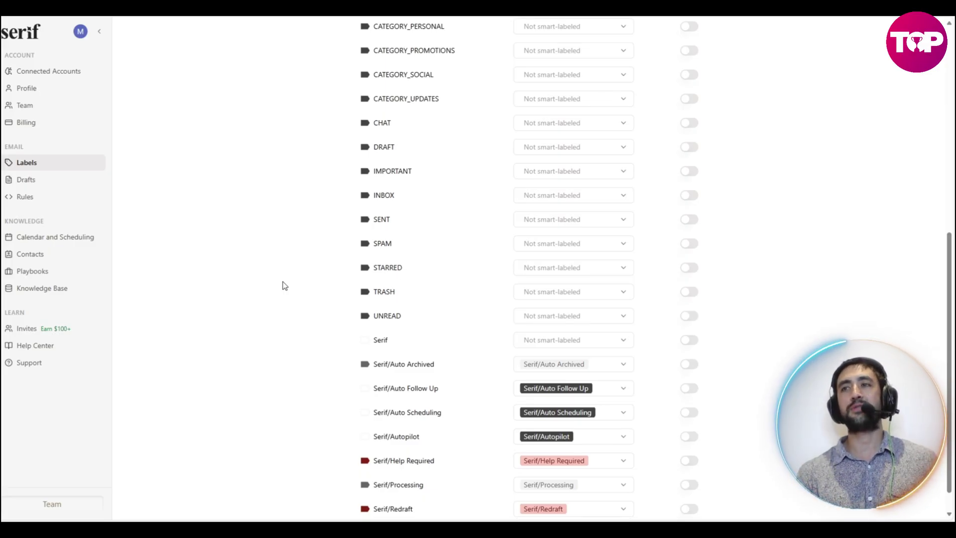
pyautogui.scroll(-1, 282, 285)
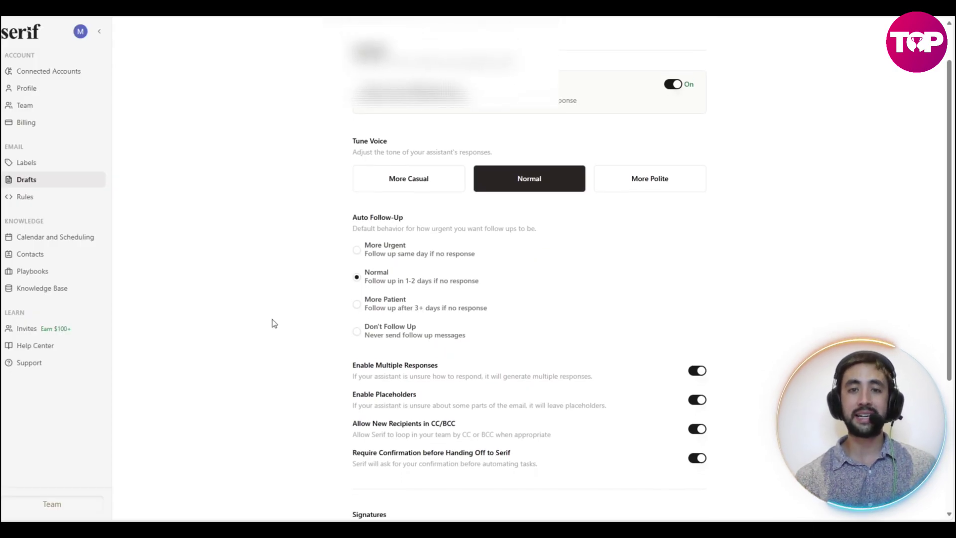
pyautogui.scroll(-1, 271, 323)
pyautogui.scroll(-1, 272, 323)
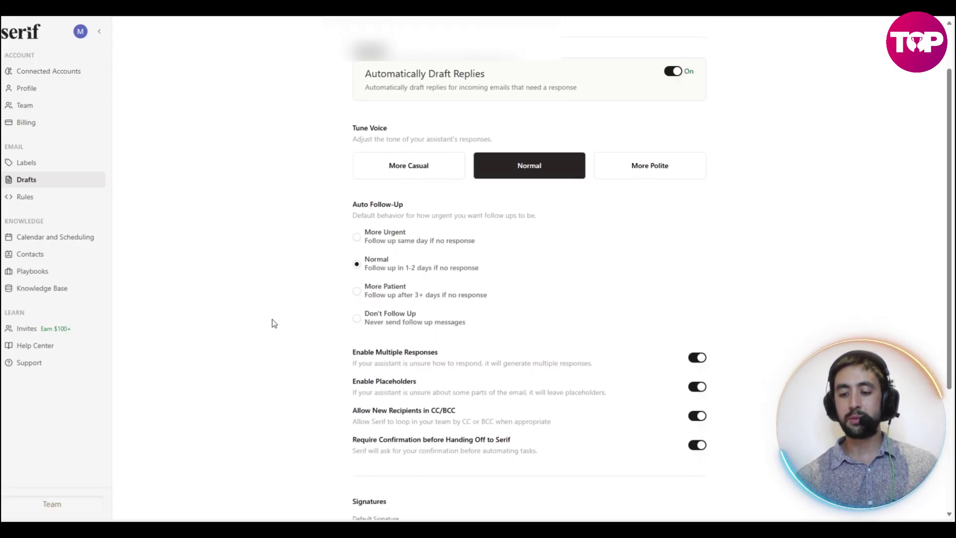
pyautogui.scroll(-1, 272, 323)
pyautogui.scroll(-1, 271, 323)
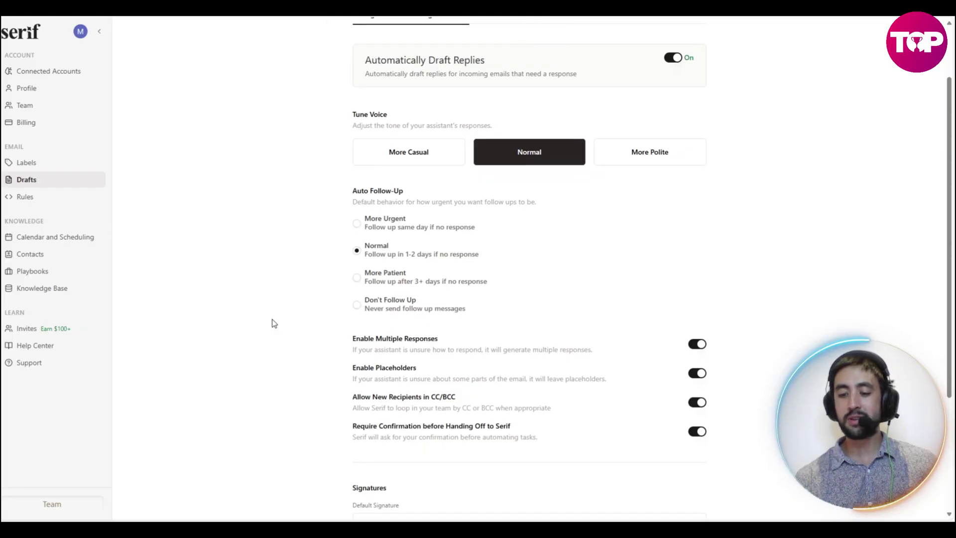
pyautogui.scroll(-1, 272, 323)
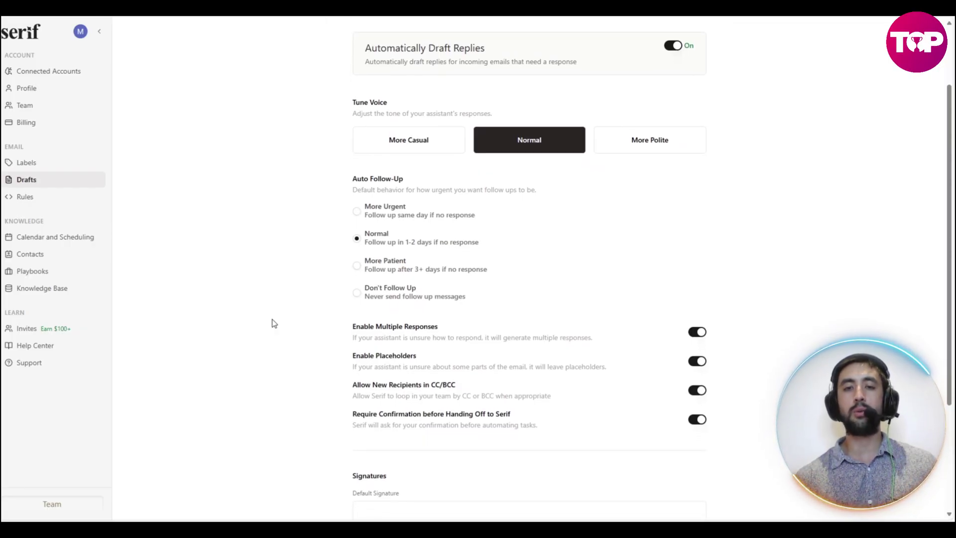
pyautogui.scroll(-1, 272, 322)
pyautogui.scroll(1, 272, 323)
pyautogui.scroll(3, 272, 323)
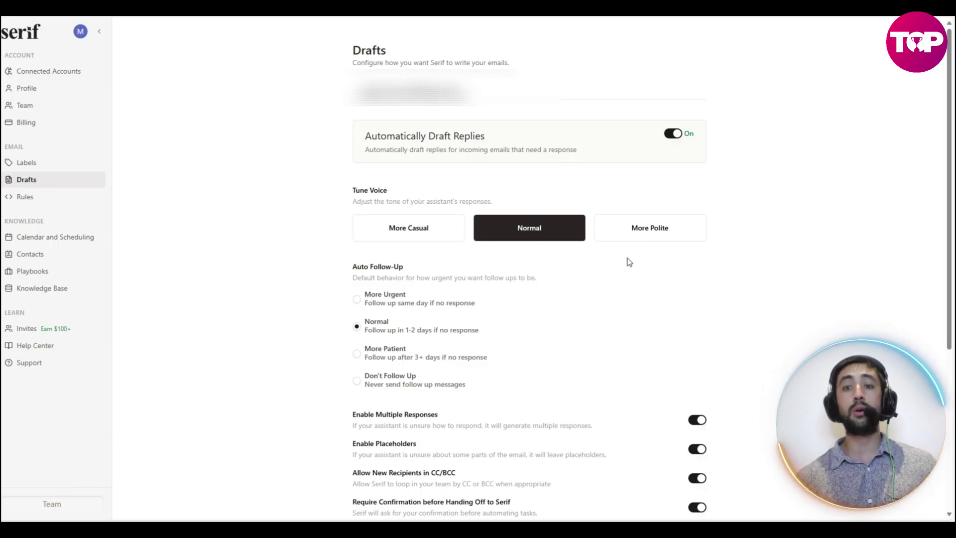
pyautogui.scroll(-2, 774, 286)
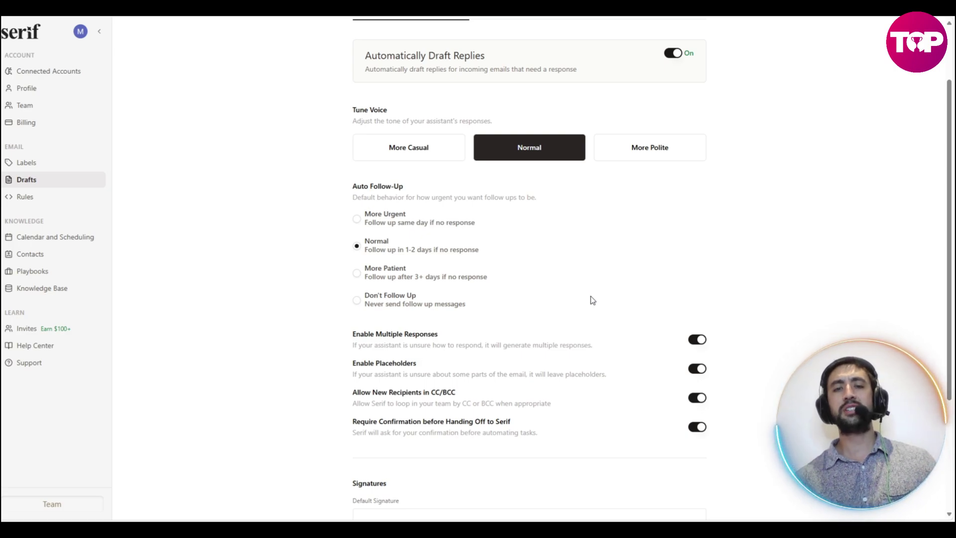
pyautogui.scroll(-2, 591, 296)
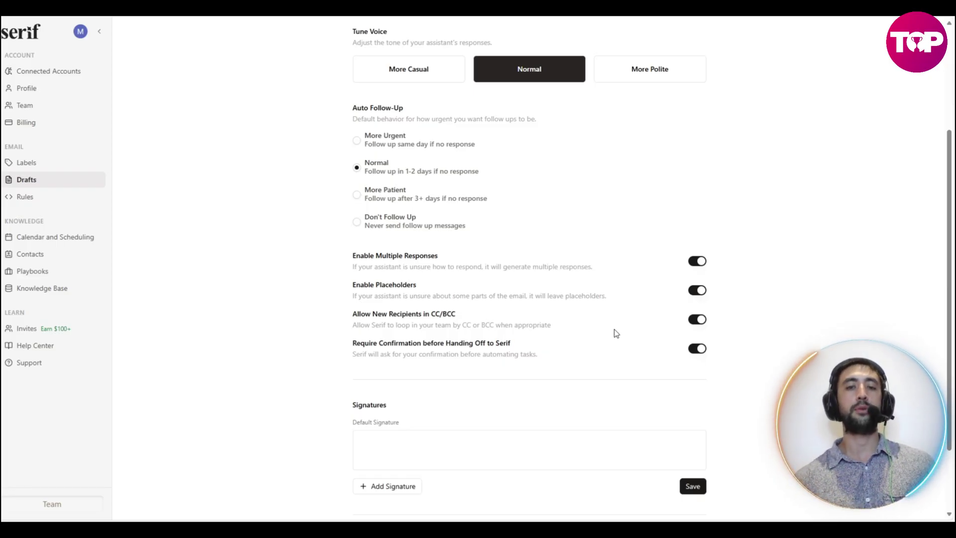
pyautogui.scroll(-2, 614, 333)
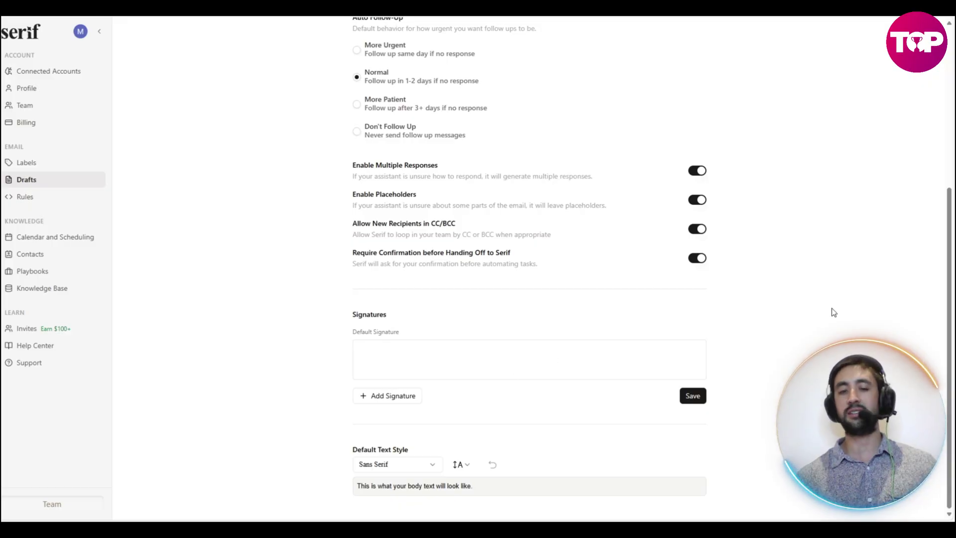
pyautogui.scroll(5, 834, 312)
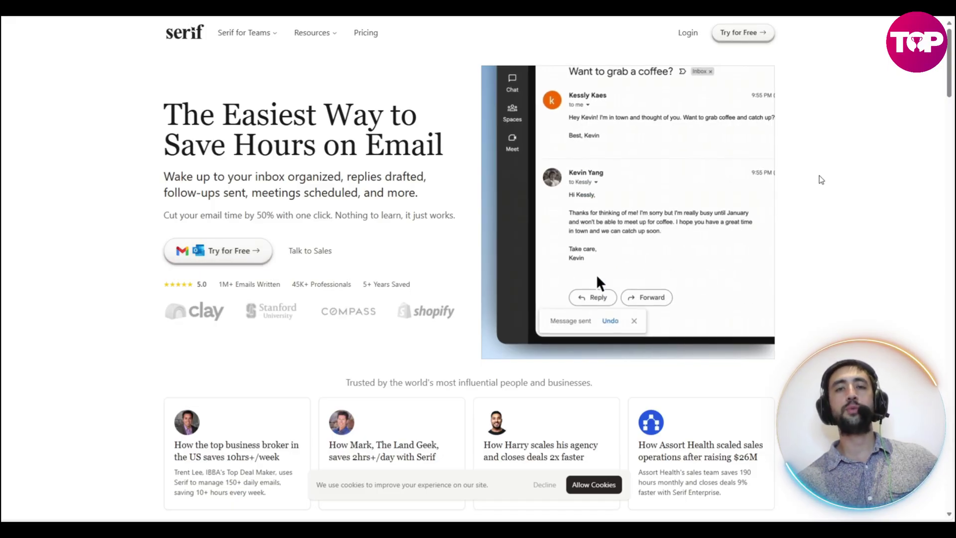
pyautogui.scroll(-1, 819, 179)
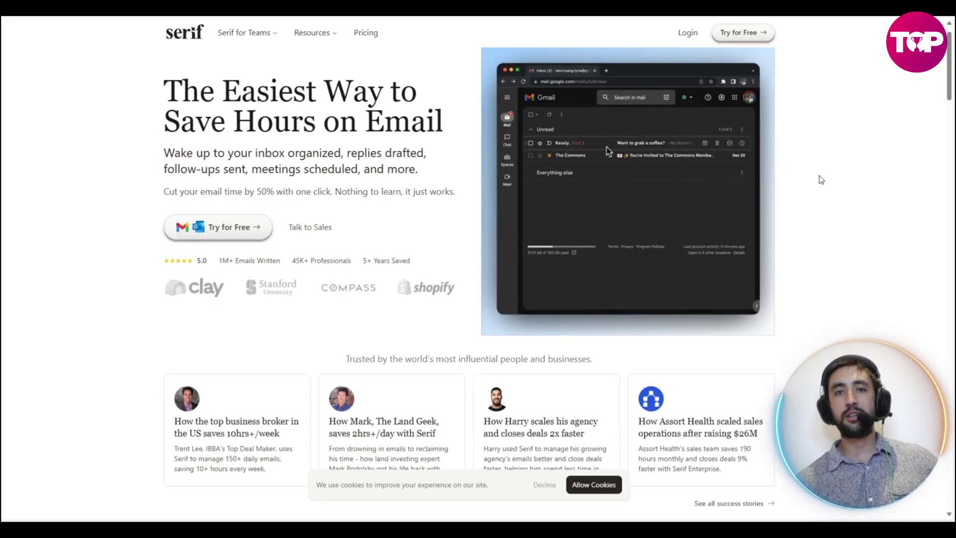
pyautogui.scroll(-1, 819, 179)
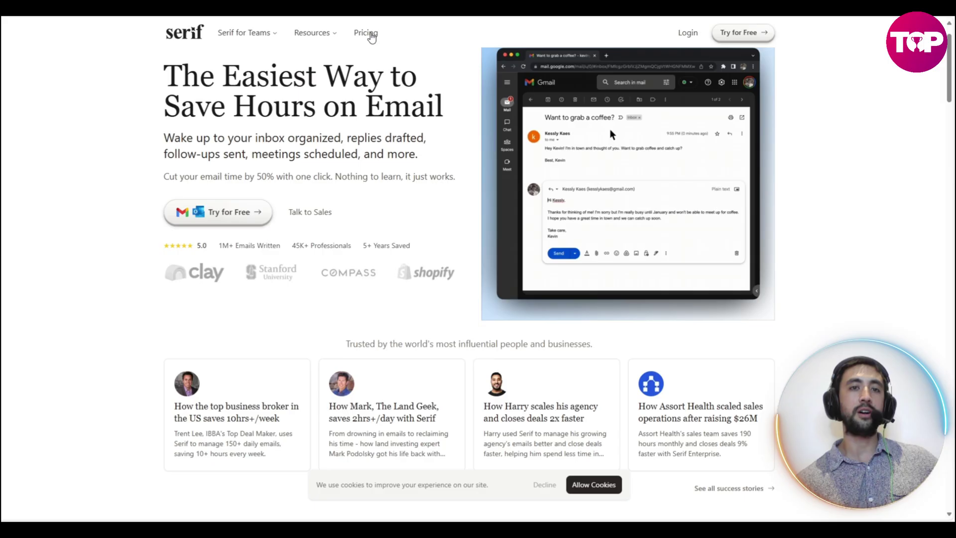
# Show the Pro individual plan's $150/month price and features on the Pricing page
pyautogui.click(366, 34)
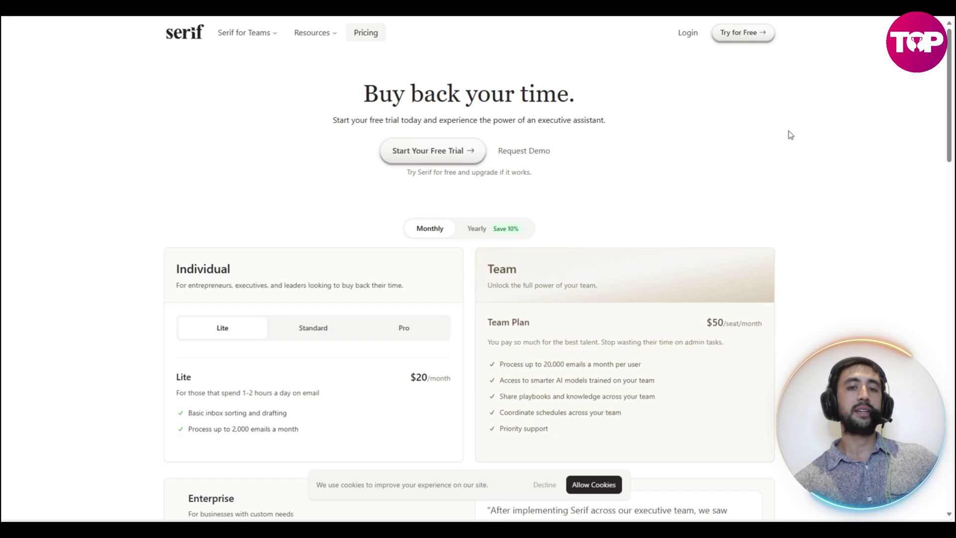
pyautogui.scroll(-2, 789, 134)
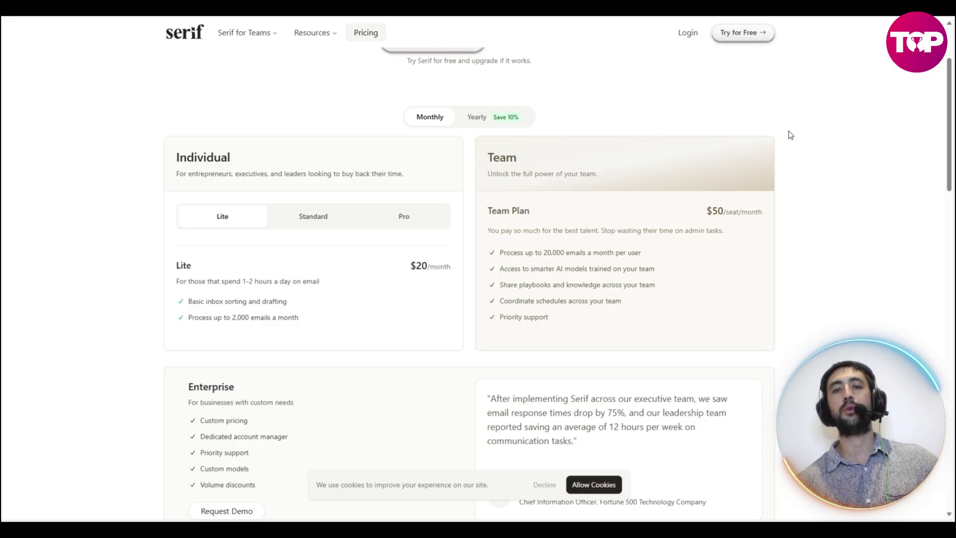
pyautogui.click(422, 216)
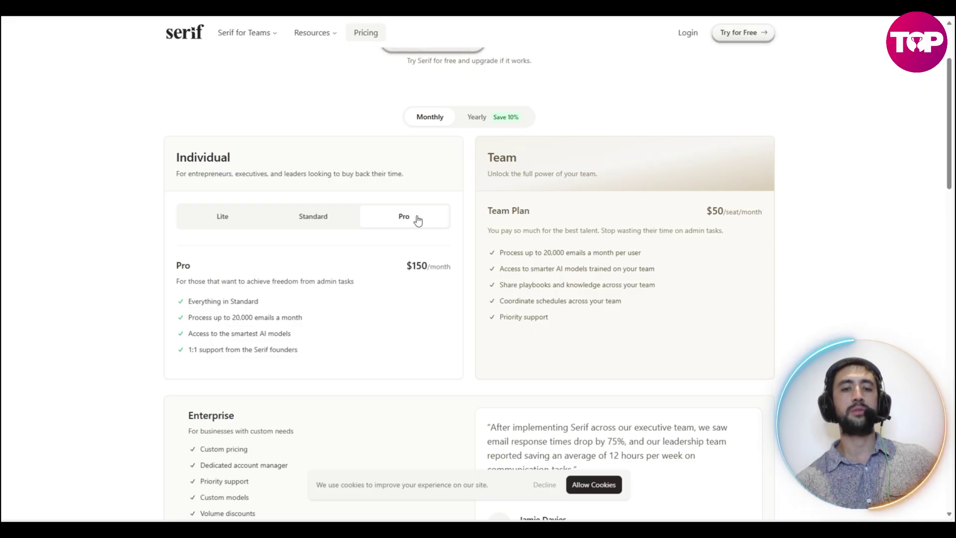
pyautogui.scroll(-2, 417, 218)
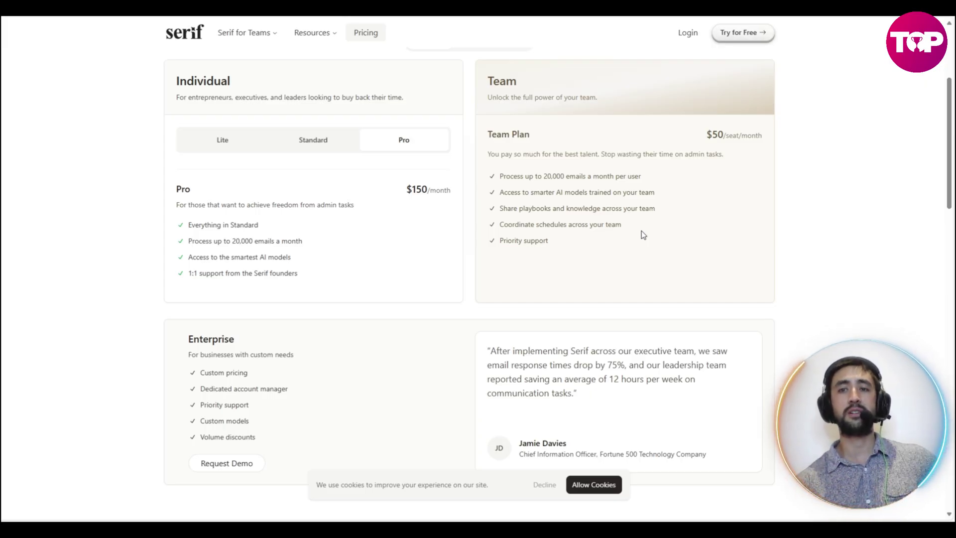
pyautogui.scroll(-3, 640, 232)
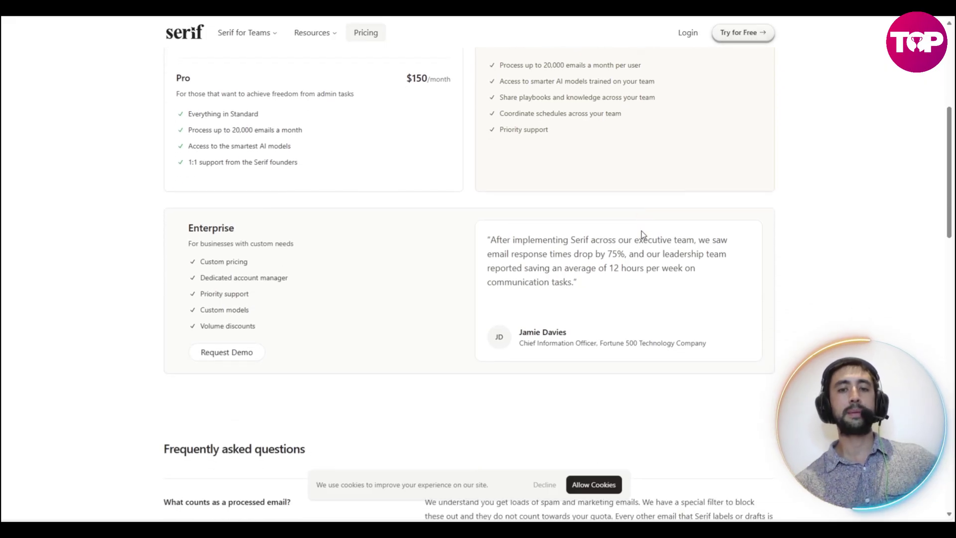
pyautogui.scroll(-3, 642, 234)
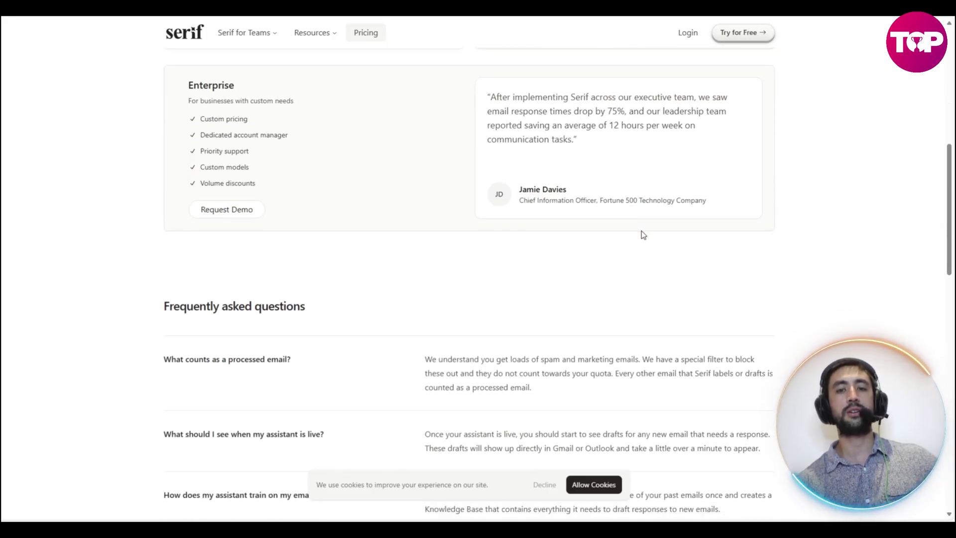
pyautogui.scroll(-4, 641, 233)
pyautogui.scroll(-1, 641, 234)
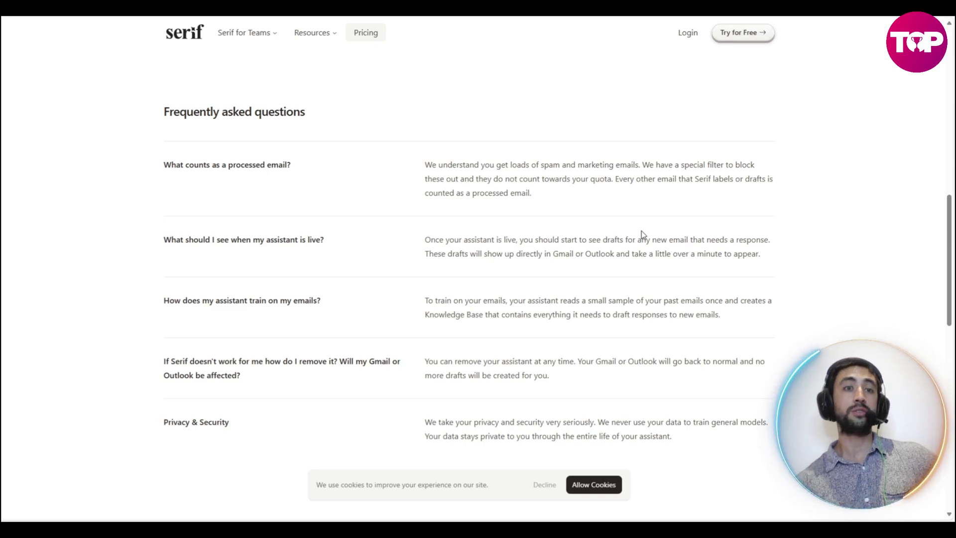
pyautogui.scroll(4, 642, 233)
pyautogui.scroll(10, 642, 233)
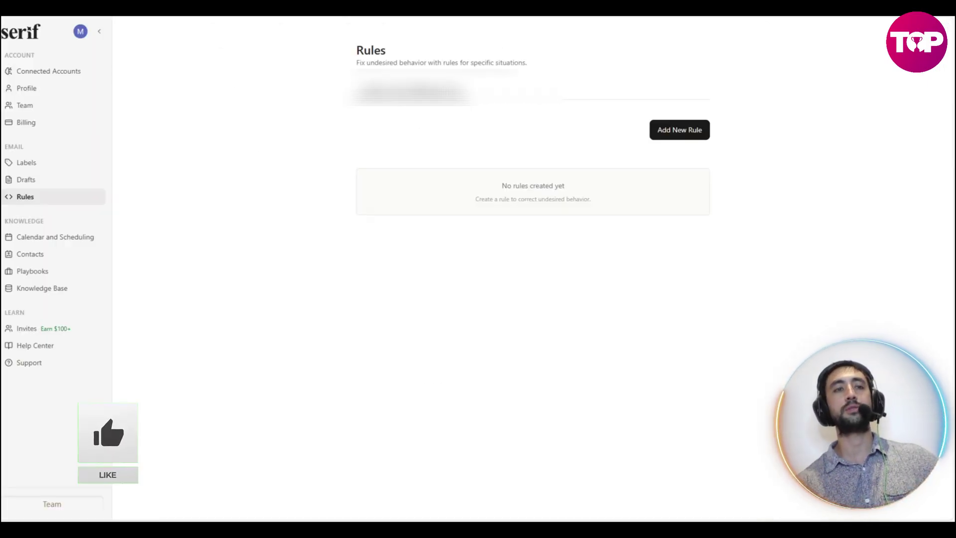
# Visit Connected Accounts and Profile, then the Team page with invite link and members
pyautogui.click(65, 72)
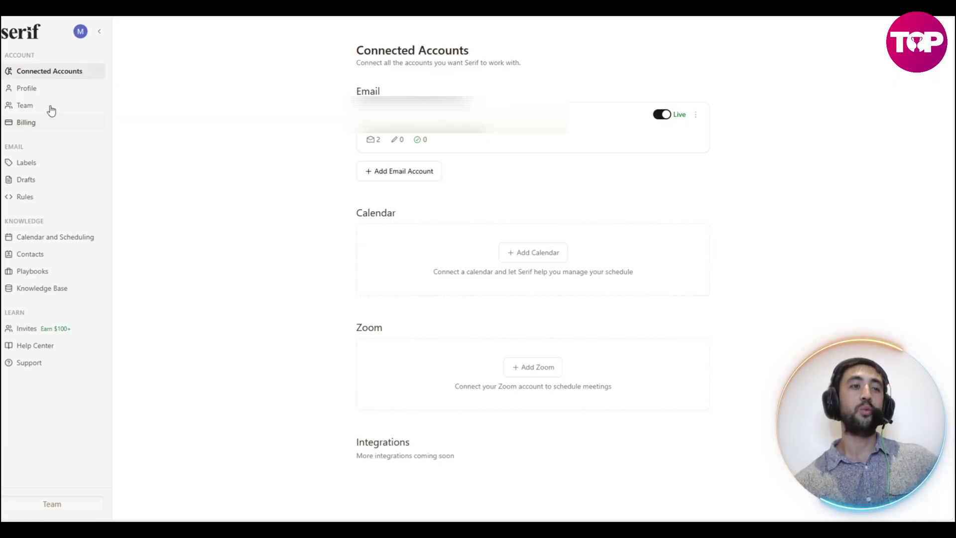
pyautogui.click(33, 89)
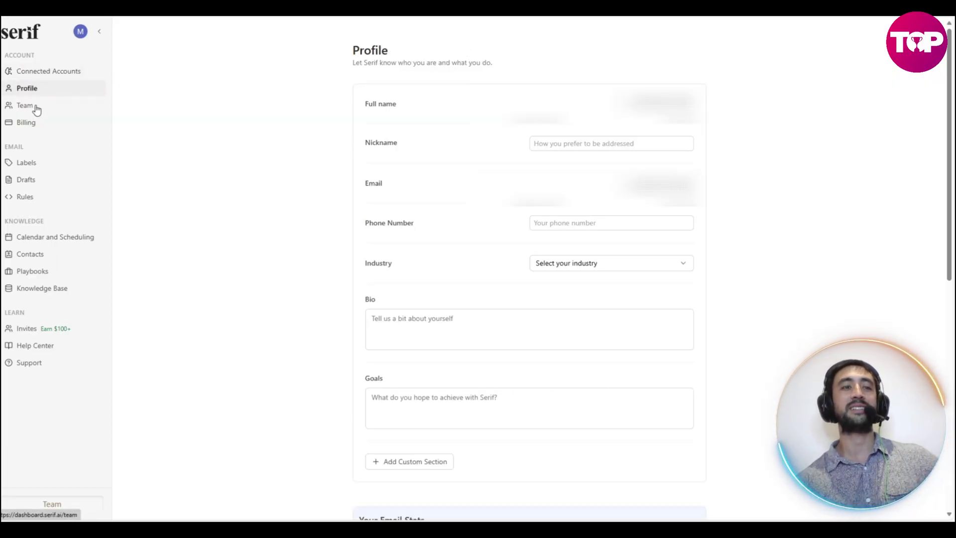
pyautogui.click(36, 109)
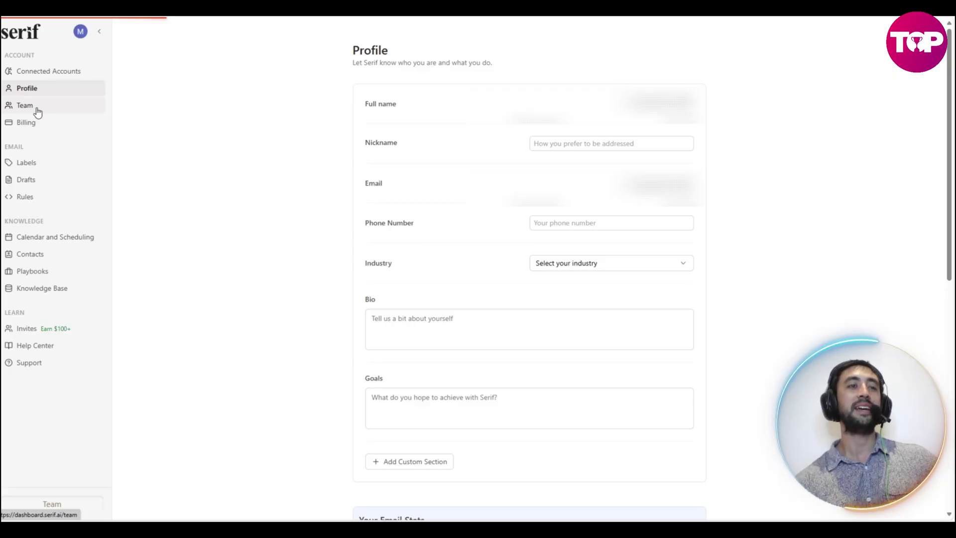